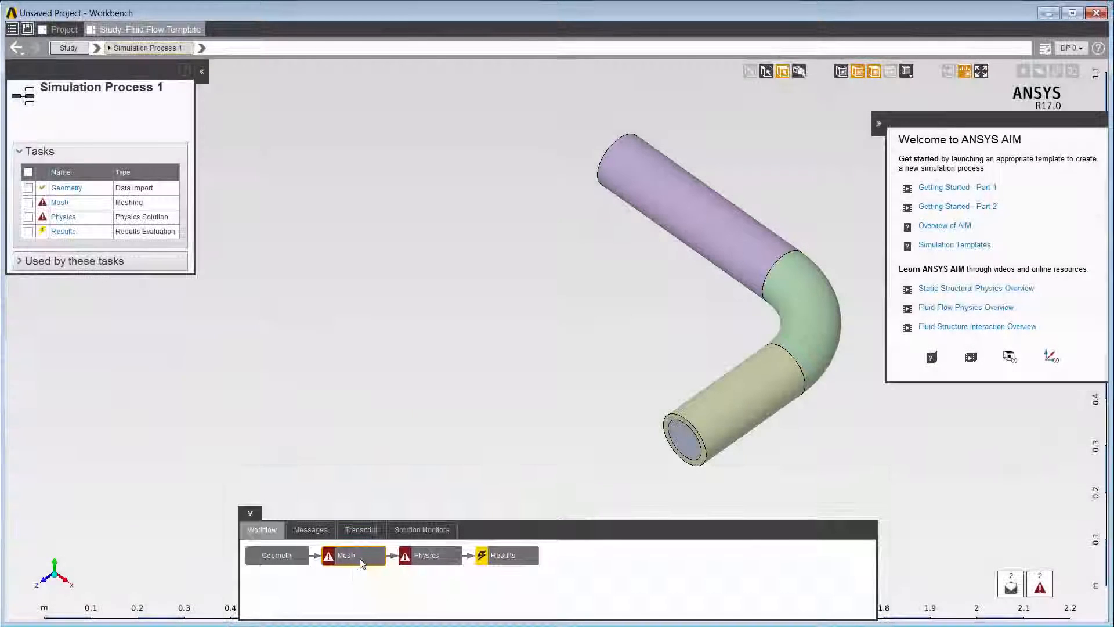
Add a new Physics Solution task downstream of the Mesh task in the workflow.
right_click(360, 558)
mouse_move(415, 569)
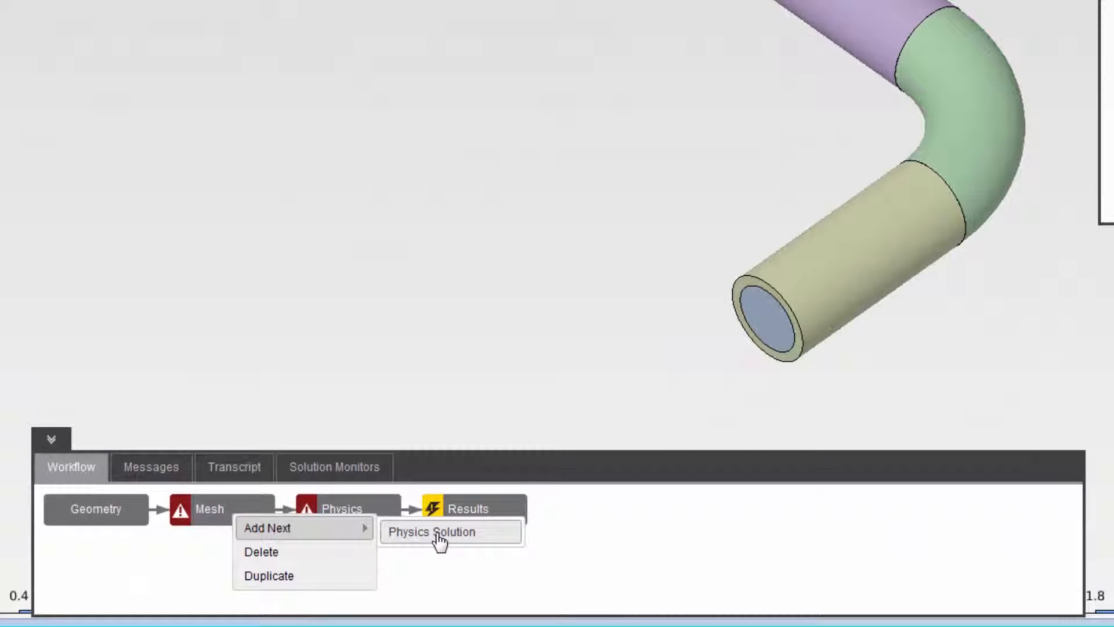
click(437, 534)
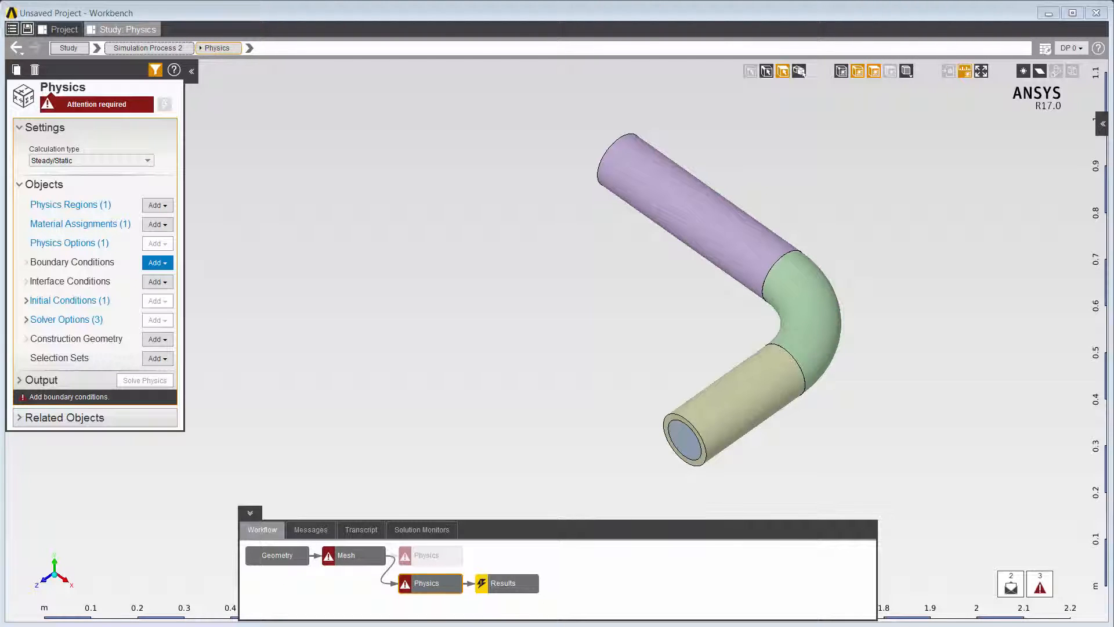
Add an Inlet boundary condition to the physics task from the pipe's end and open its full set of properties.
right_click(693, 441)
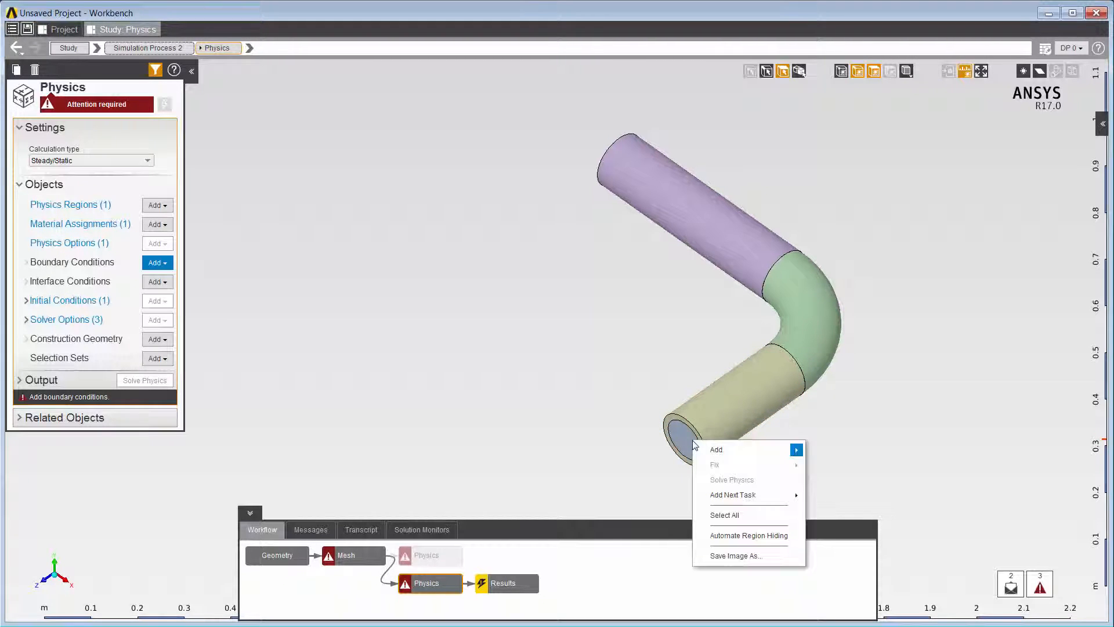
mouse_move(723, 449)
mouse_move(871, 469)
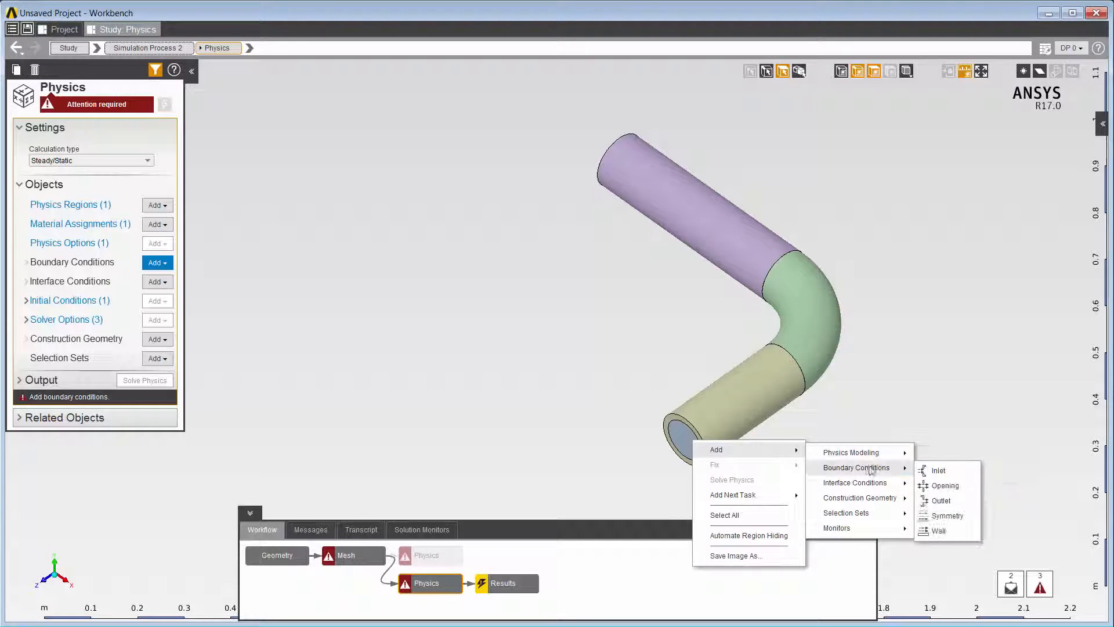
click(934, 471)
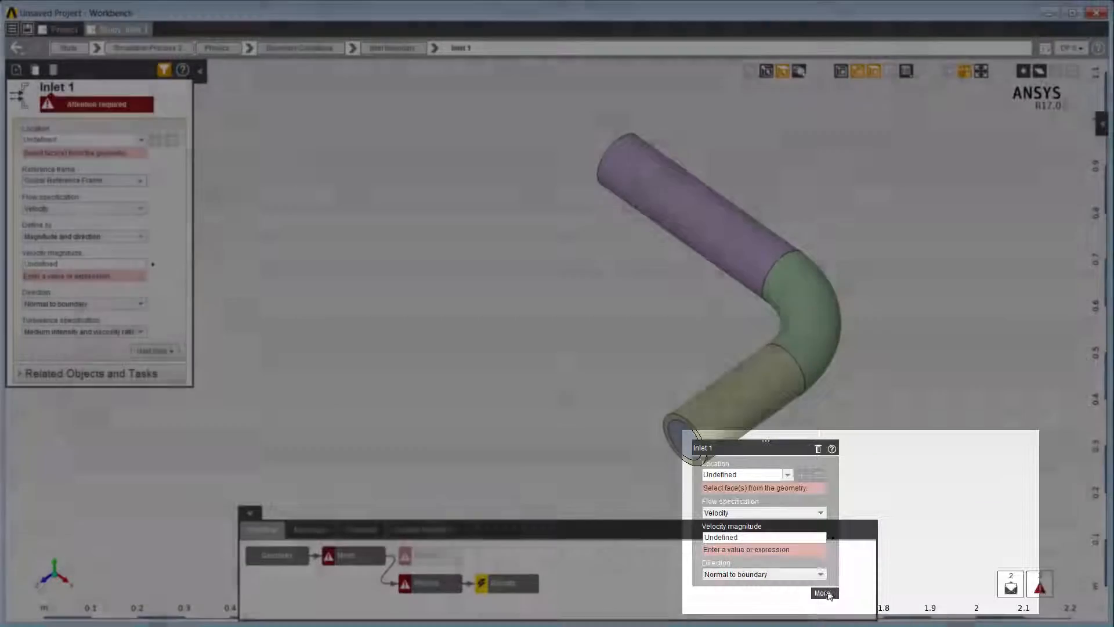
click(824, 593)
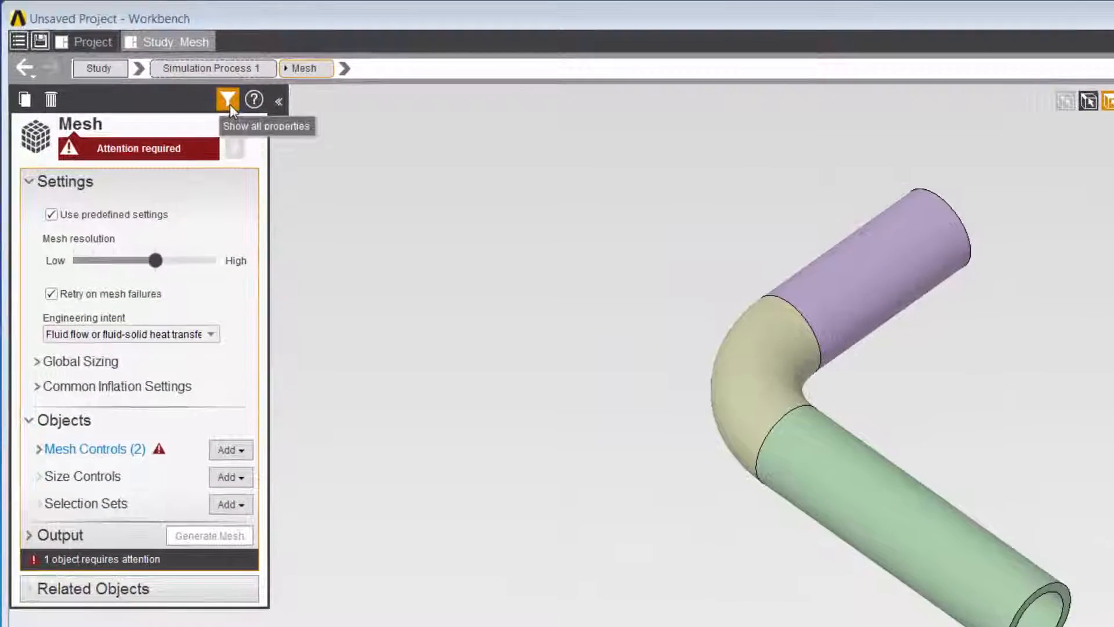
Show all properties of the Mesh task, including the additional settings, and return to the filtered property list.
click(230, 103)
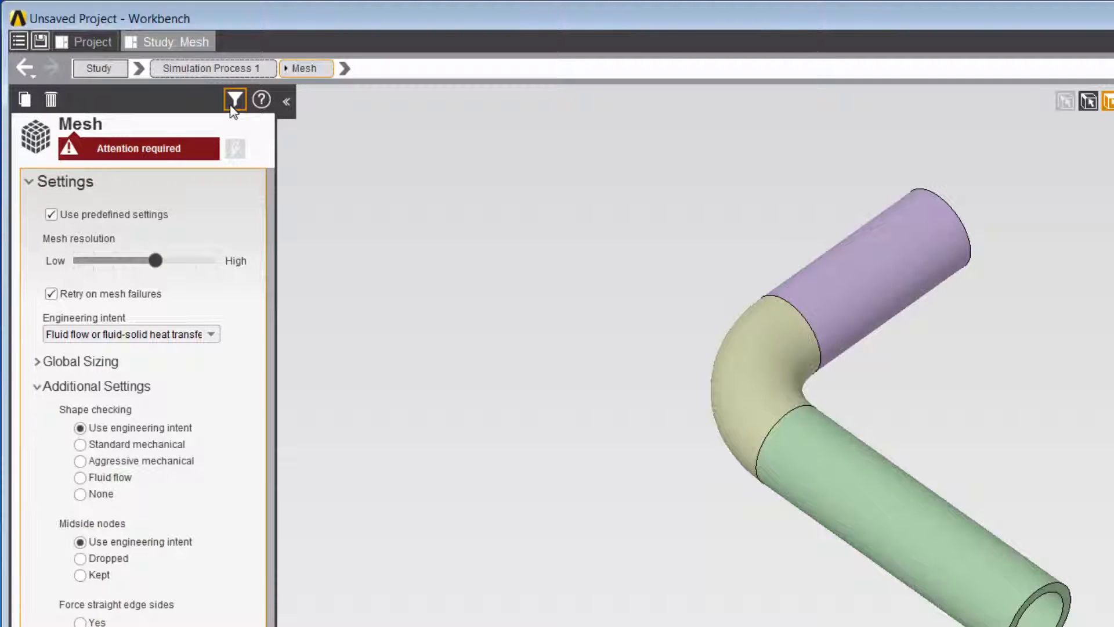
click(232, 105)
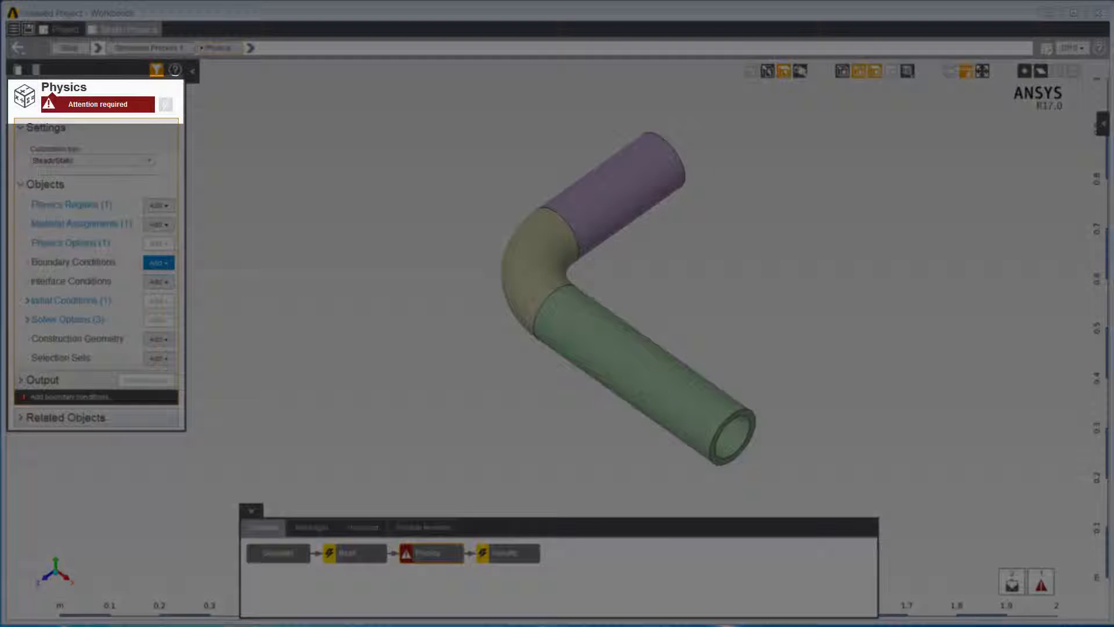
Check the status of the Mesh and Geometry tasks and generate the mesh for the pipe.
click(359, 560)
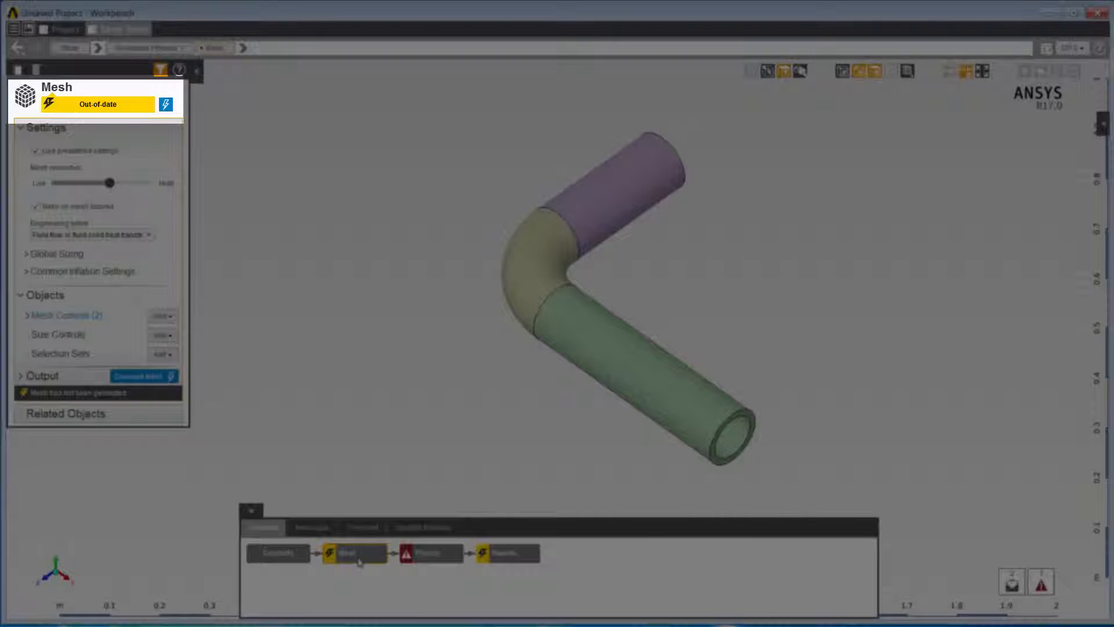
click(291, 557)
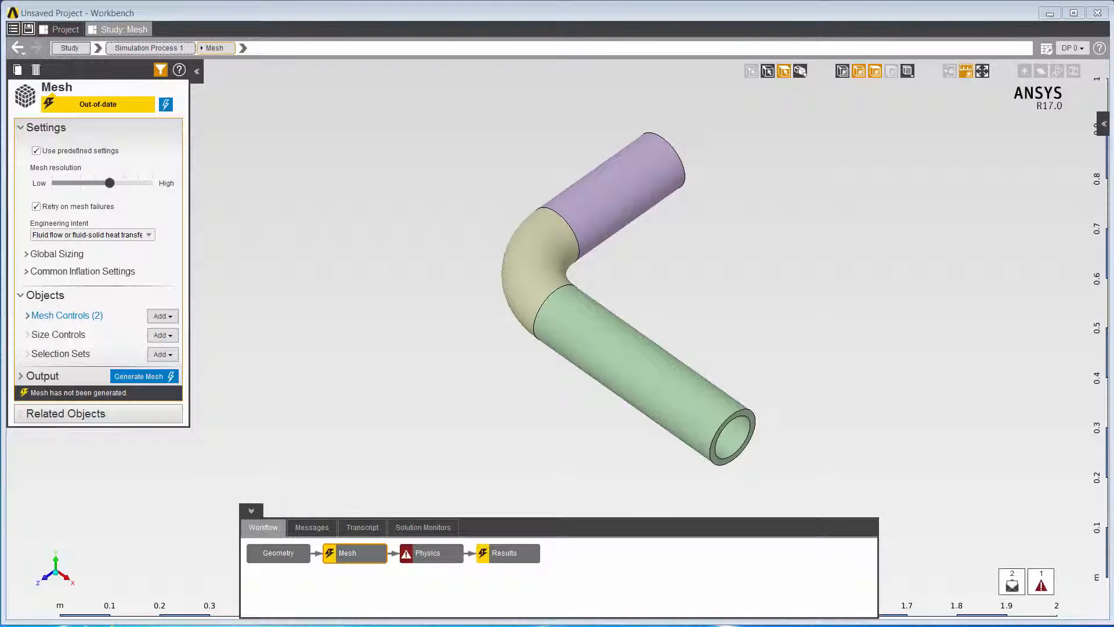
right_click(336, 315)
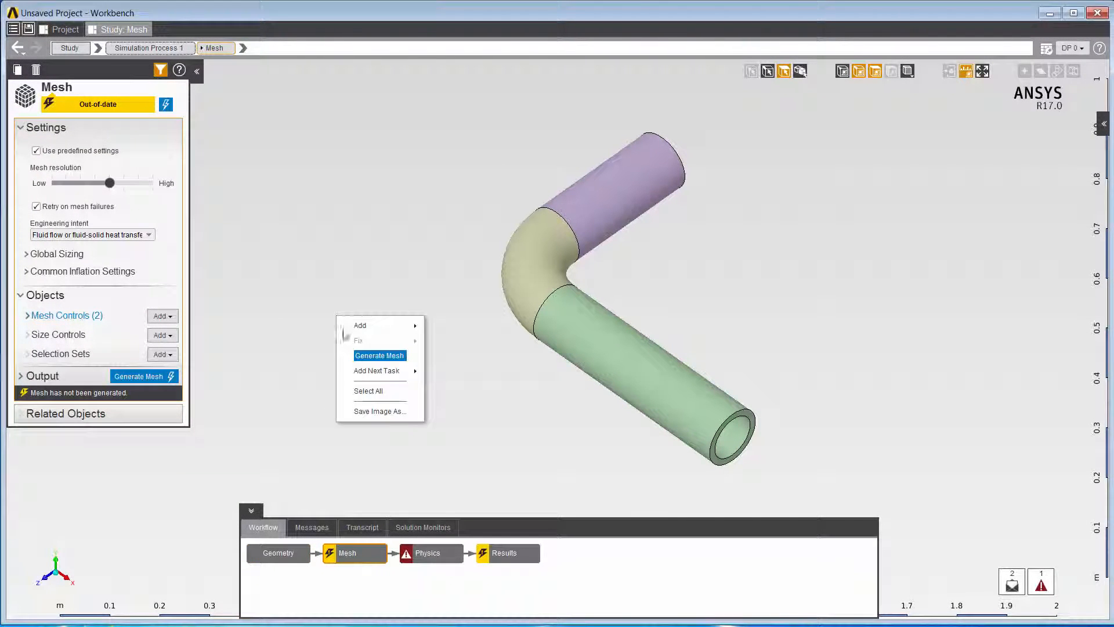
click(360, 356)
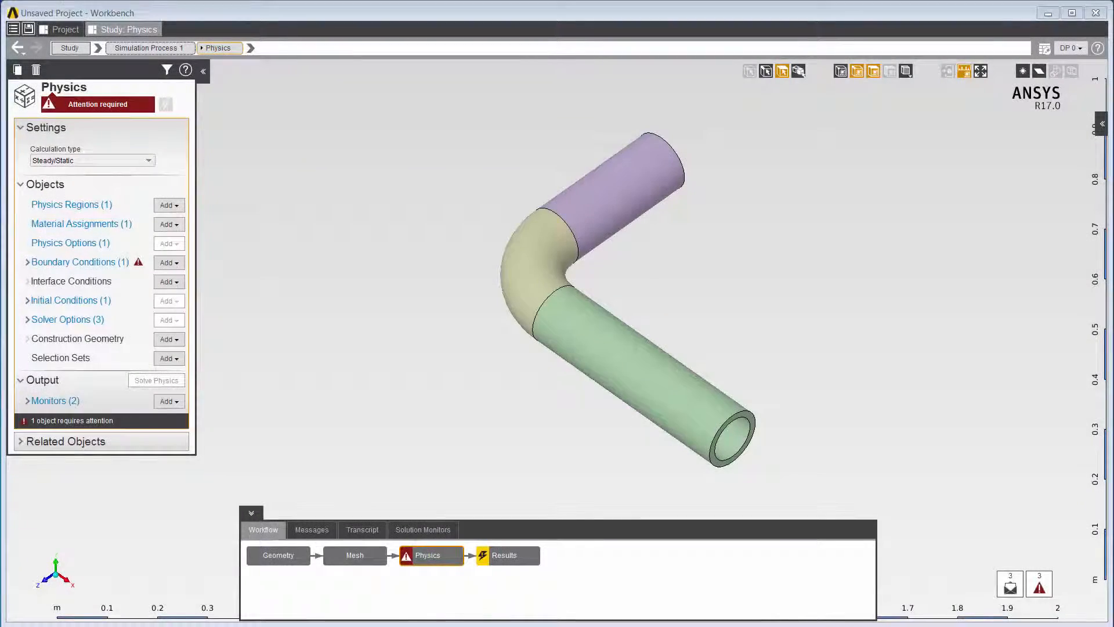
Review the project messages and open the affected object Inlet 1 to inspect what requires attention.
click(313, 530)
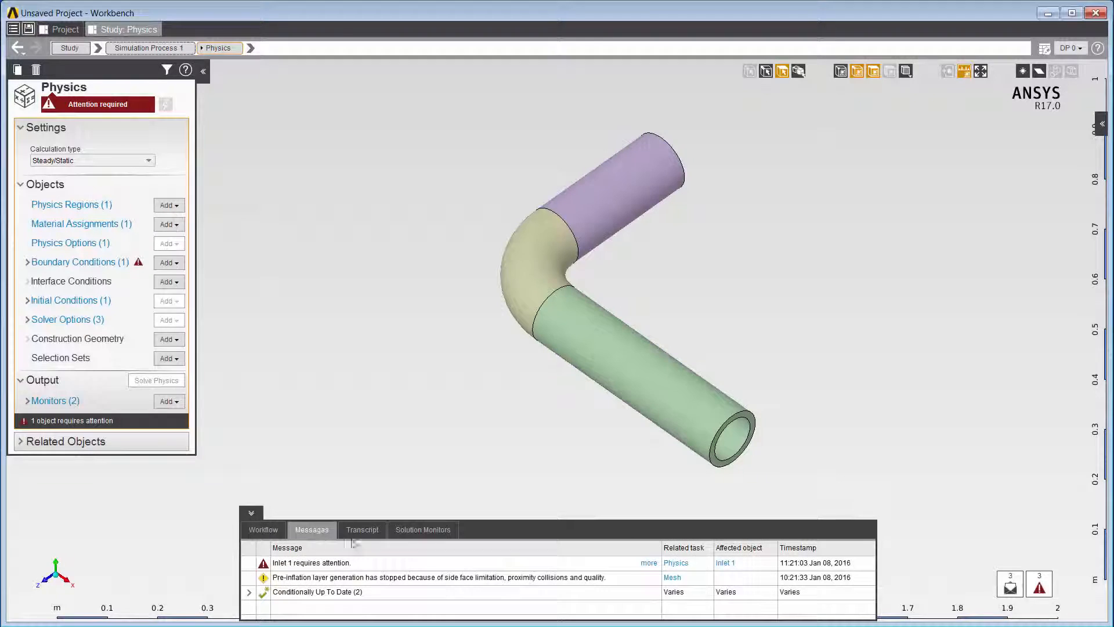
click(724, 562)
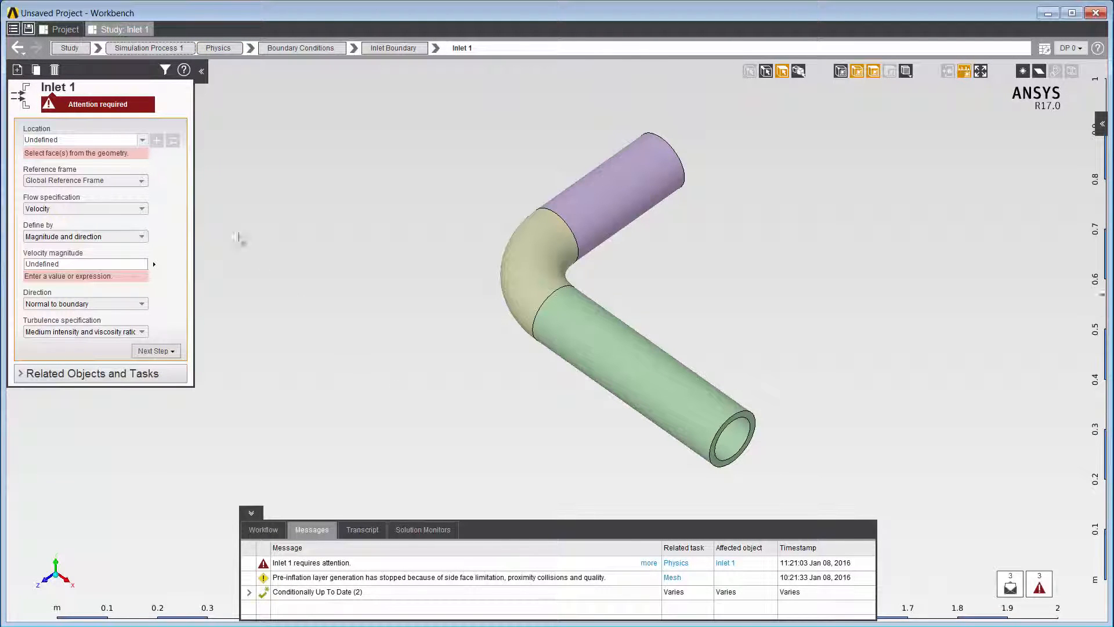
click(124, 105)
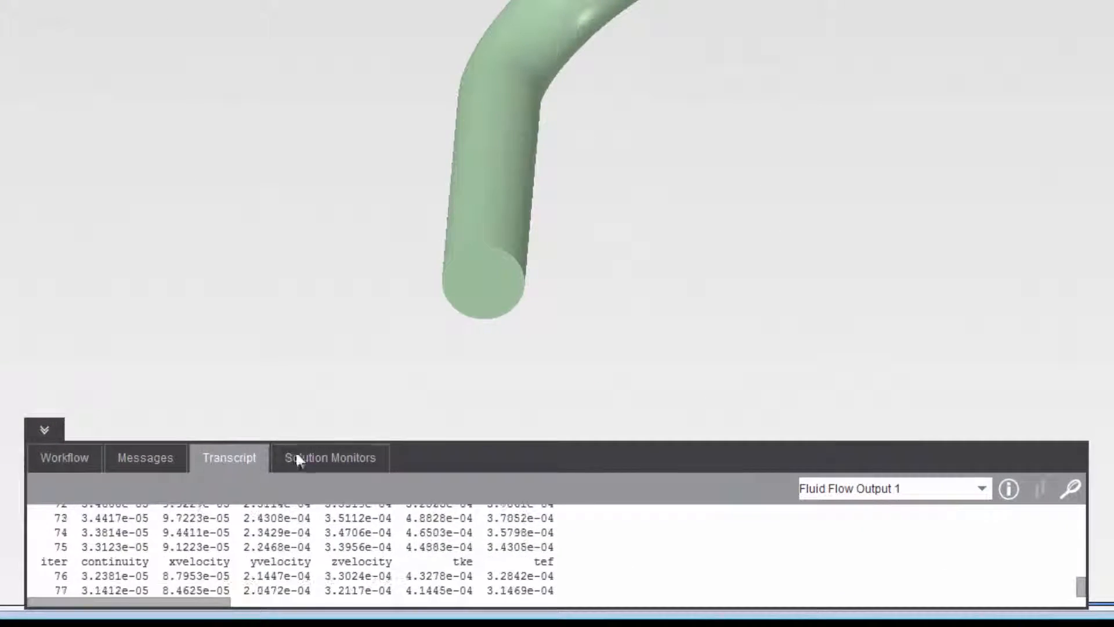
View Convergence Chart 1 among the solution monitors and enlarge its display area.
click(318, 454)
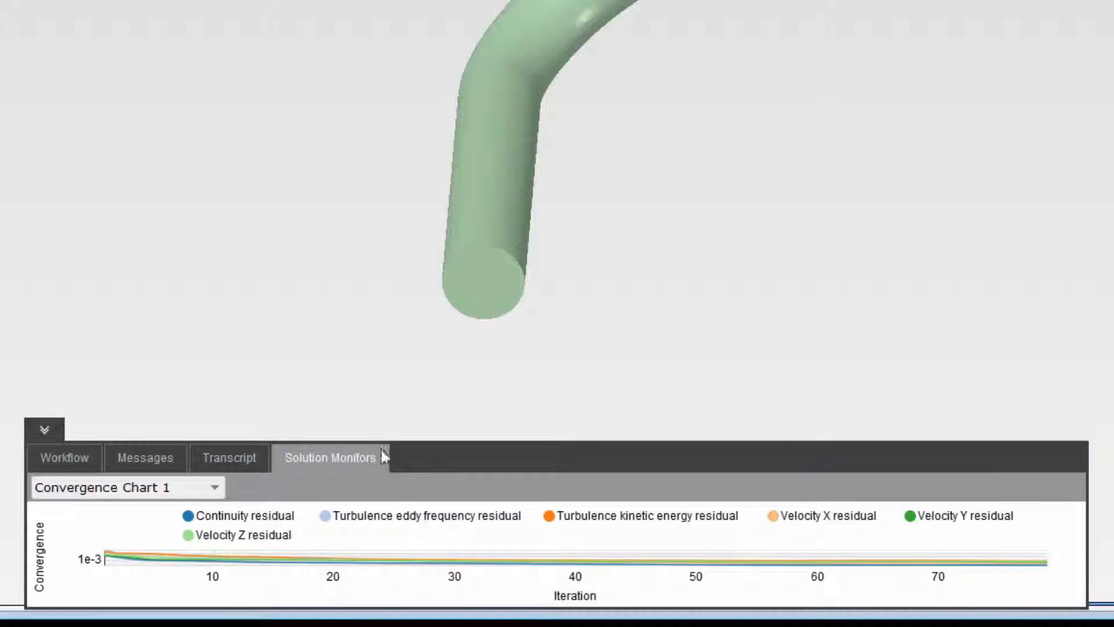
drag(395, 441, 425, 287)
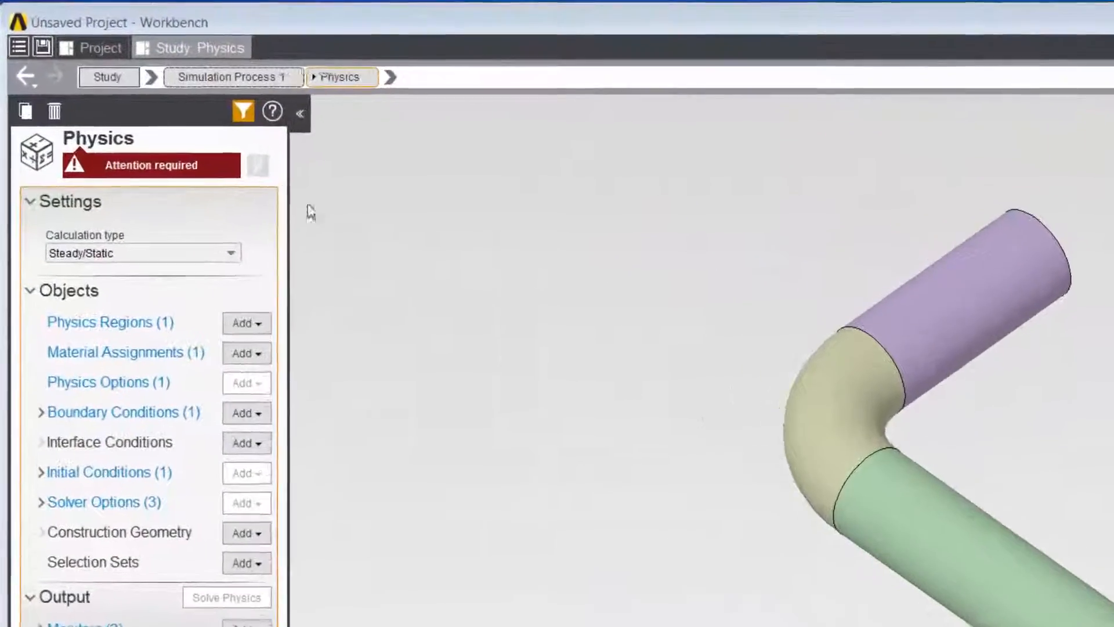
Review the navigation history, go back to the previously viewed object, and go forward again to Physics.
click(38, 97)
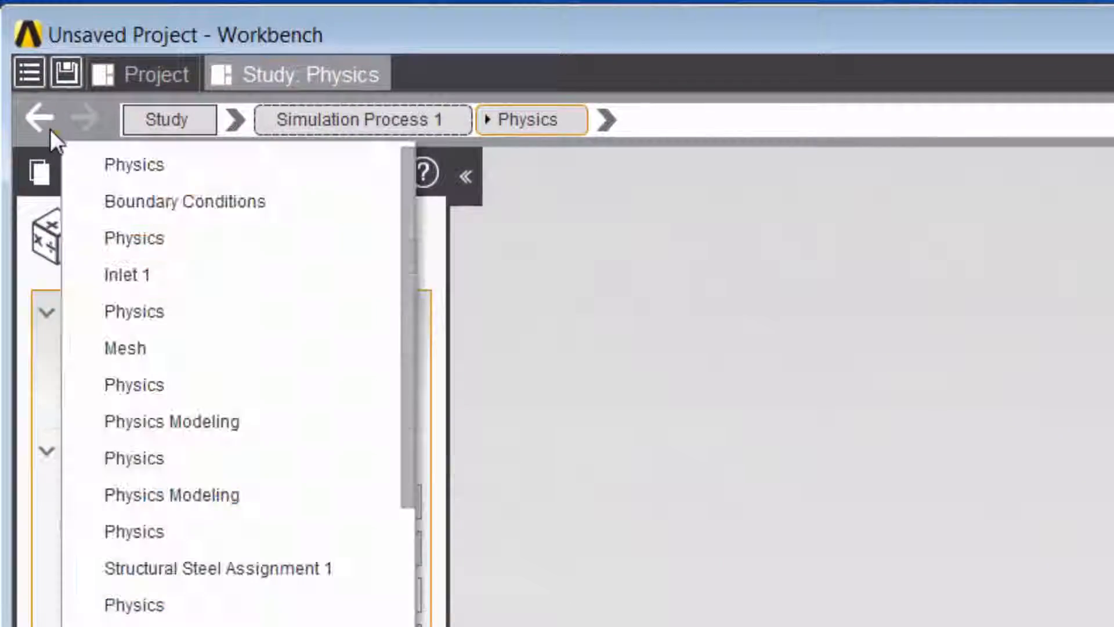
click(40, 116)
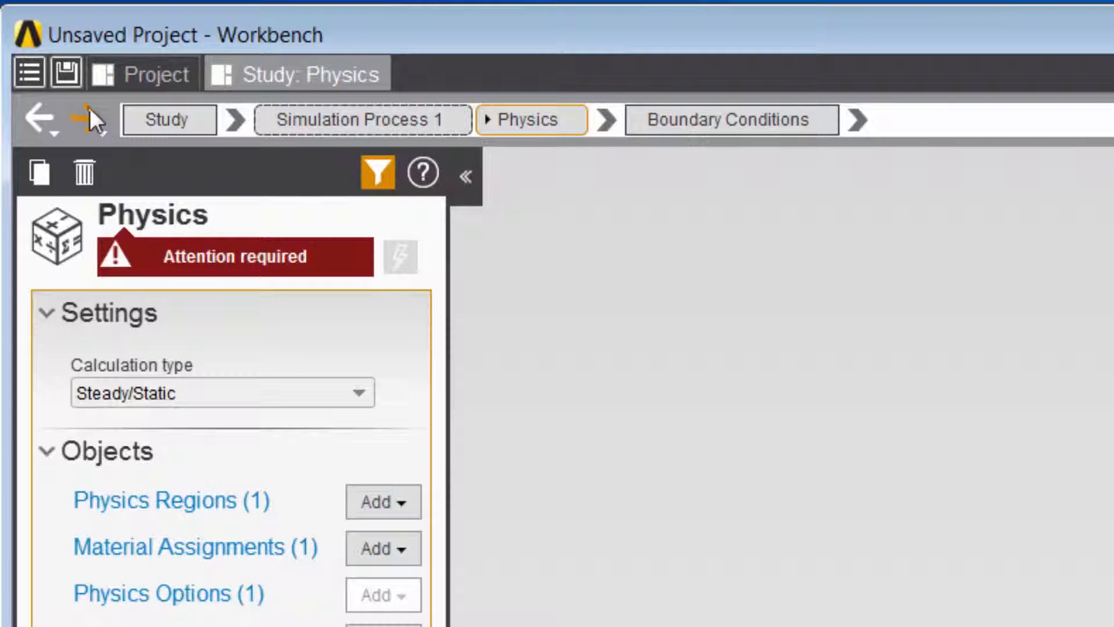
click(89, 113)
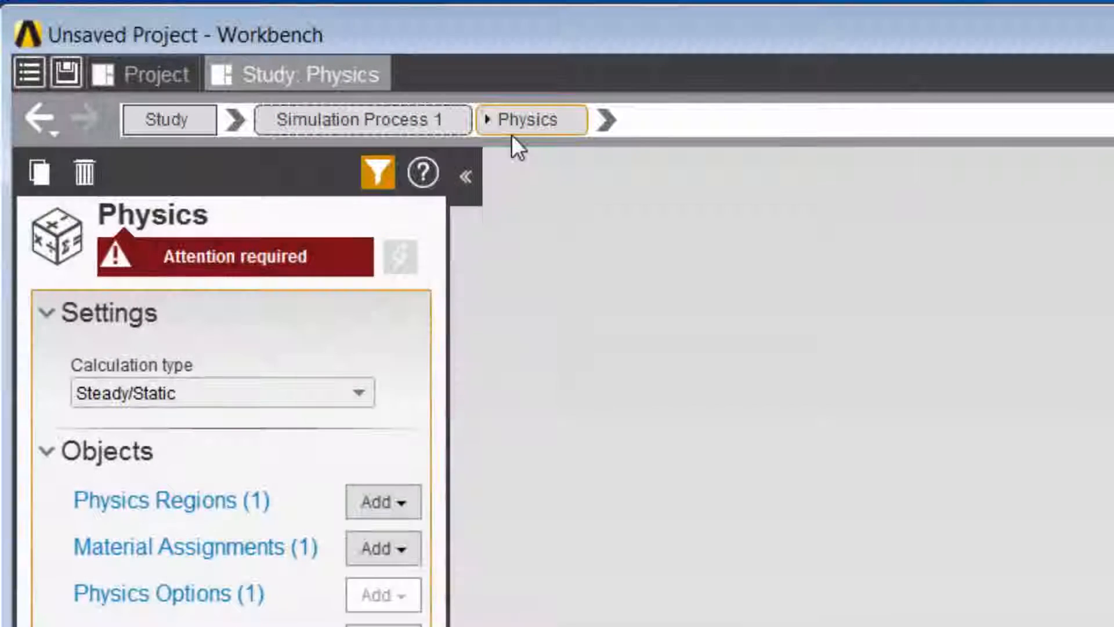
Browse the categories and types available below Physics and expand its Boundary Conditions to see the inlet boundary.
click(604, 120)
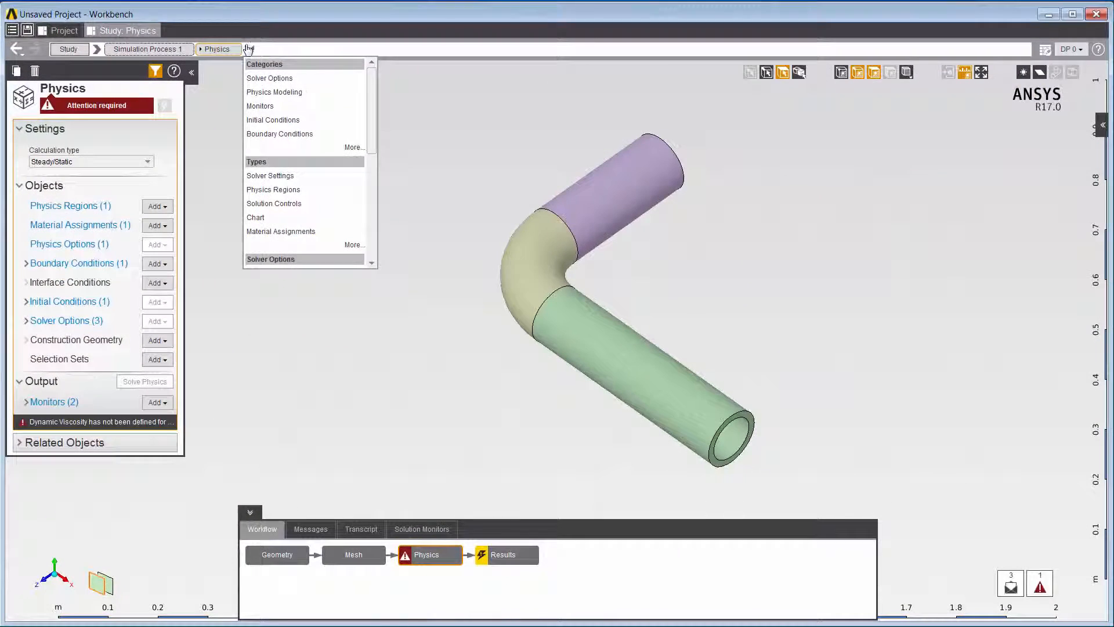
click(321, 63)
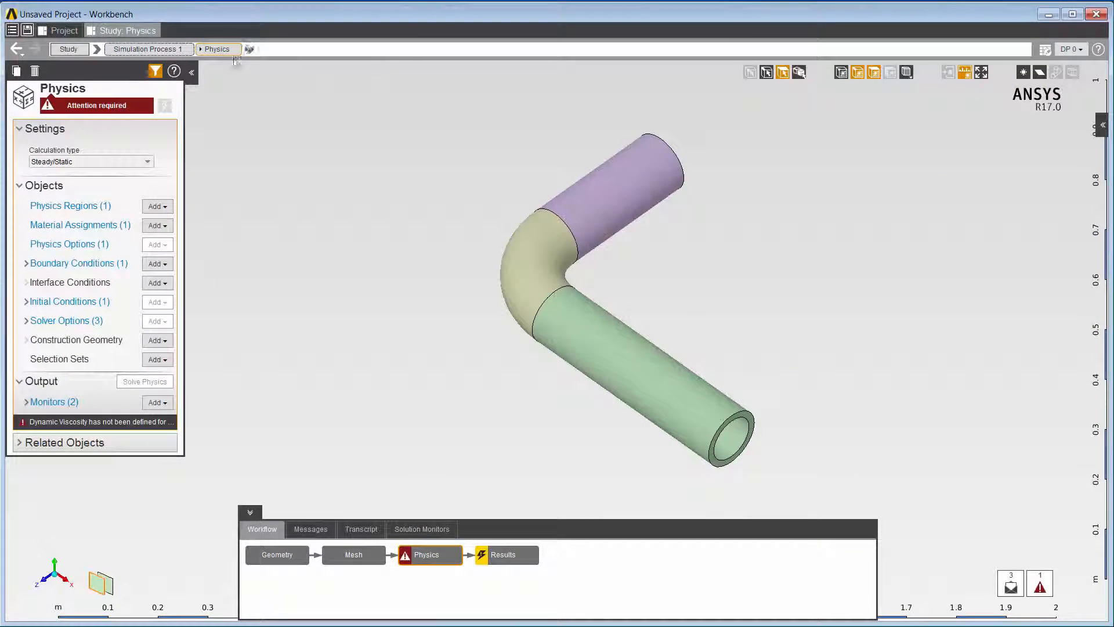
click(26, 263)
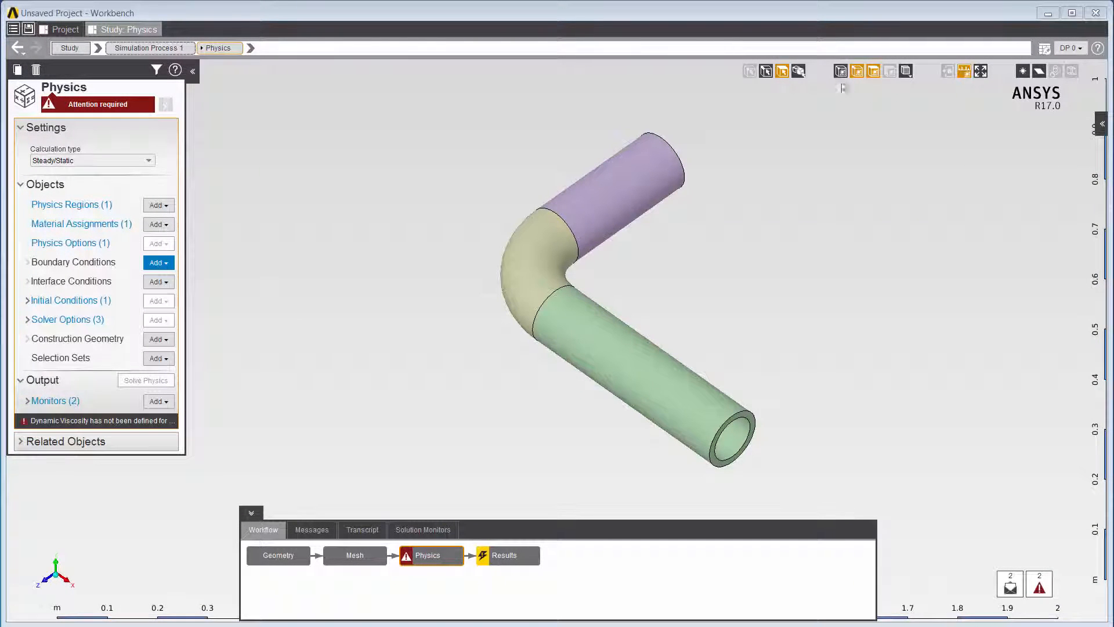
Use face selection to pick the long pipe section's outer face, clear it, and select that section's annular end face.
click(643, 371)
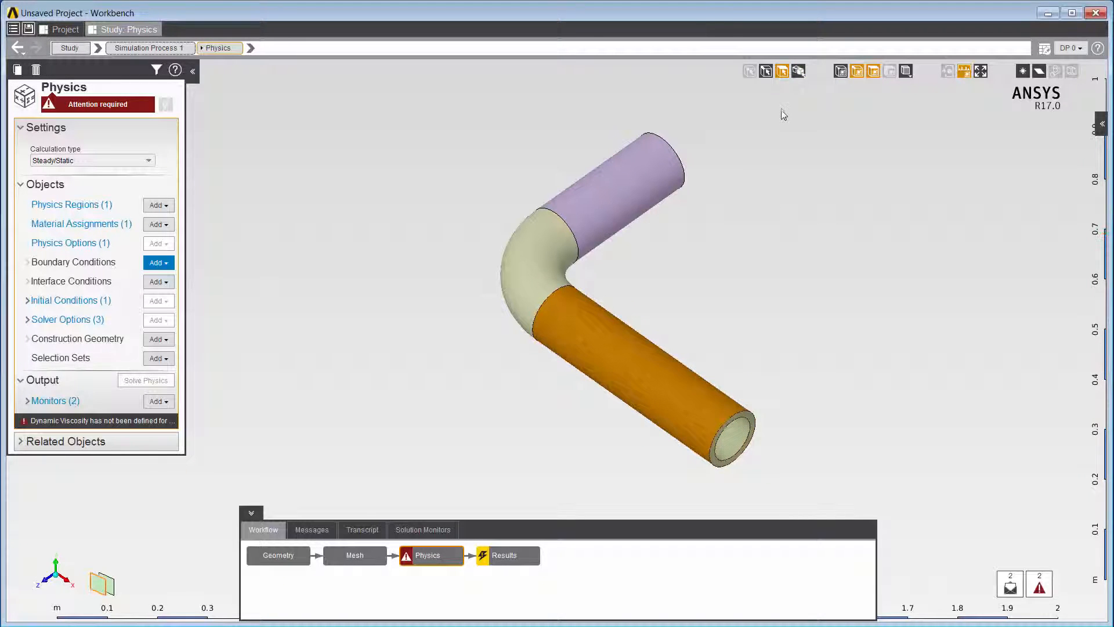
click(787, 92)
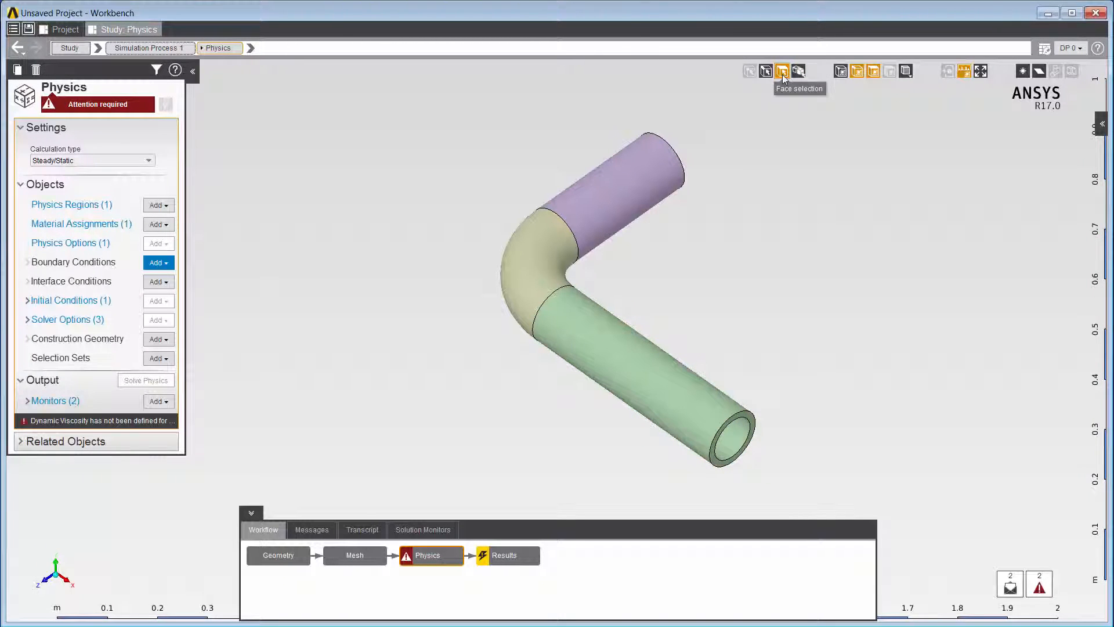
click(752, 422)
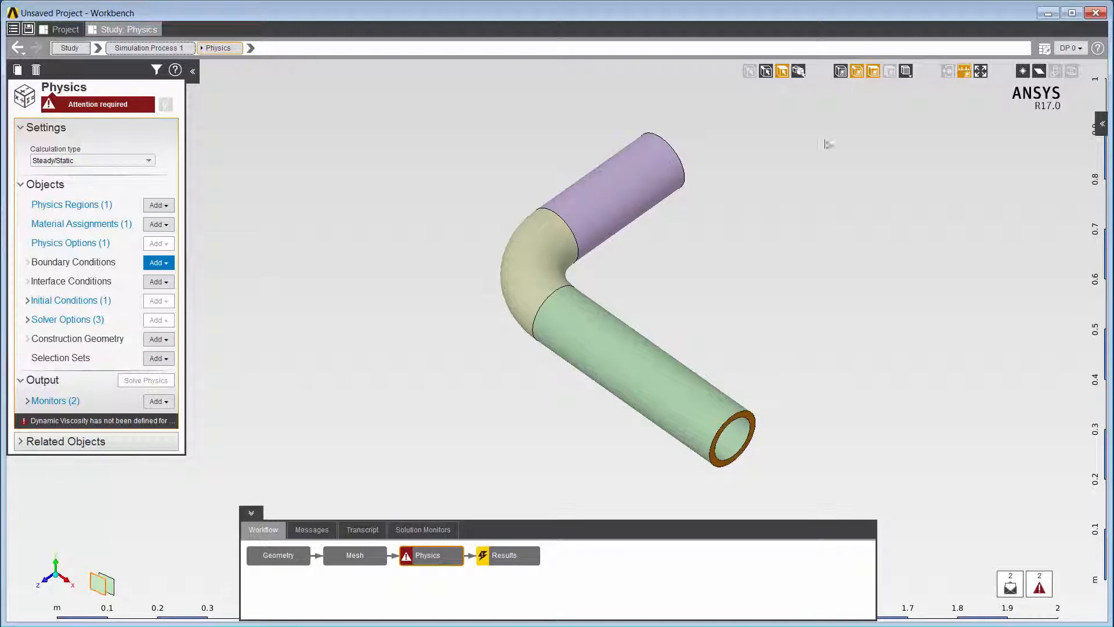
Hide the model's faces to view only its edges, and show the faces again.
click(858, 73)
click(872, 72)
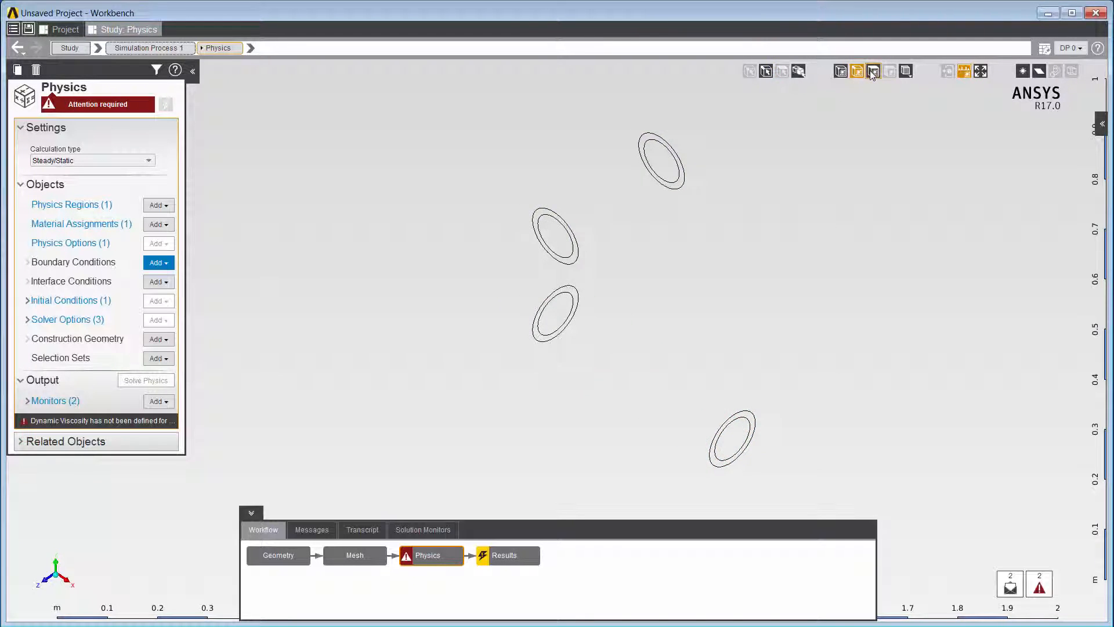
click(872, 72)
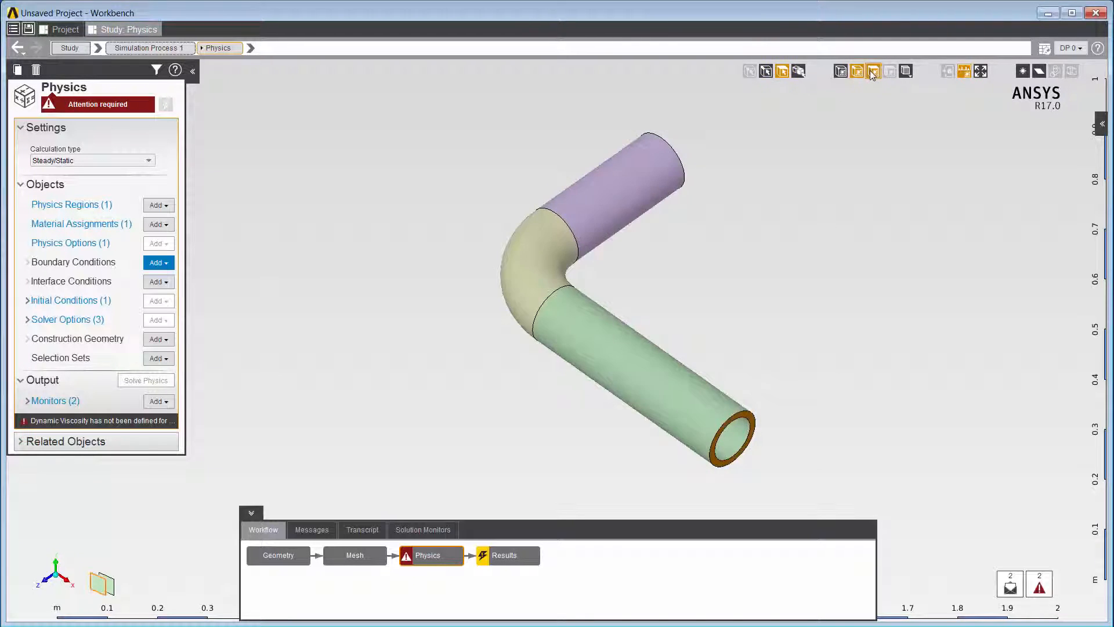
Display the pipe as translucent to see its interior, and switch back to an opaque shaded display.
click(906, 72)
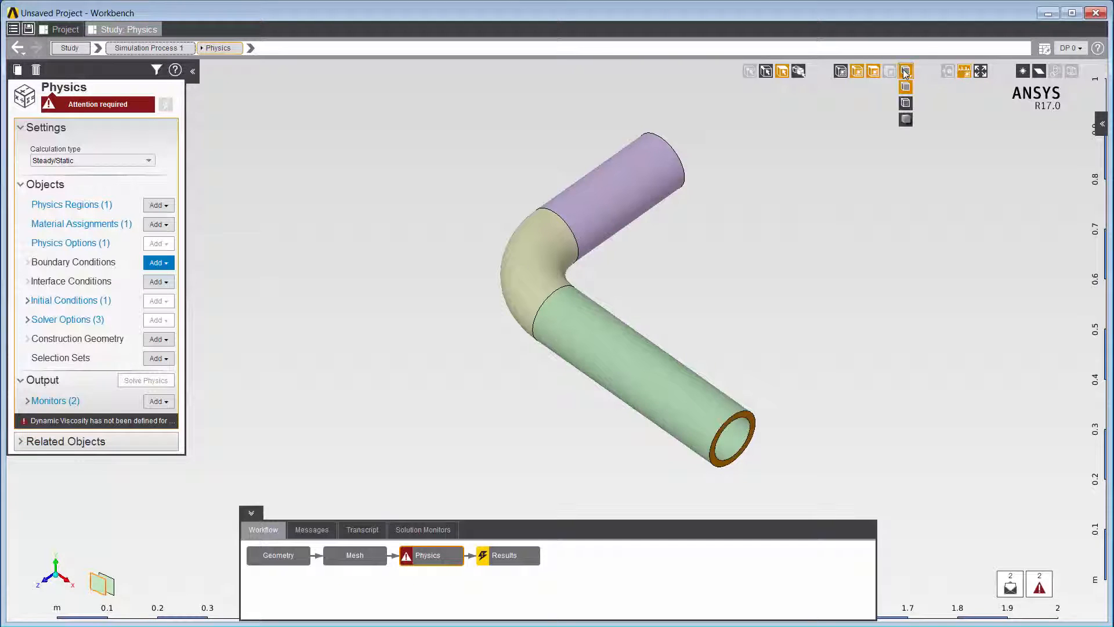
click(905, 103)
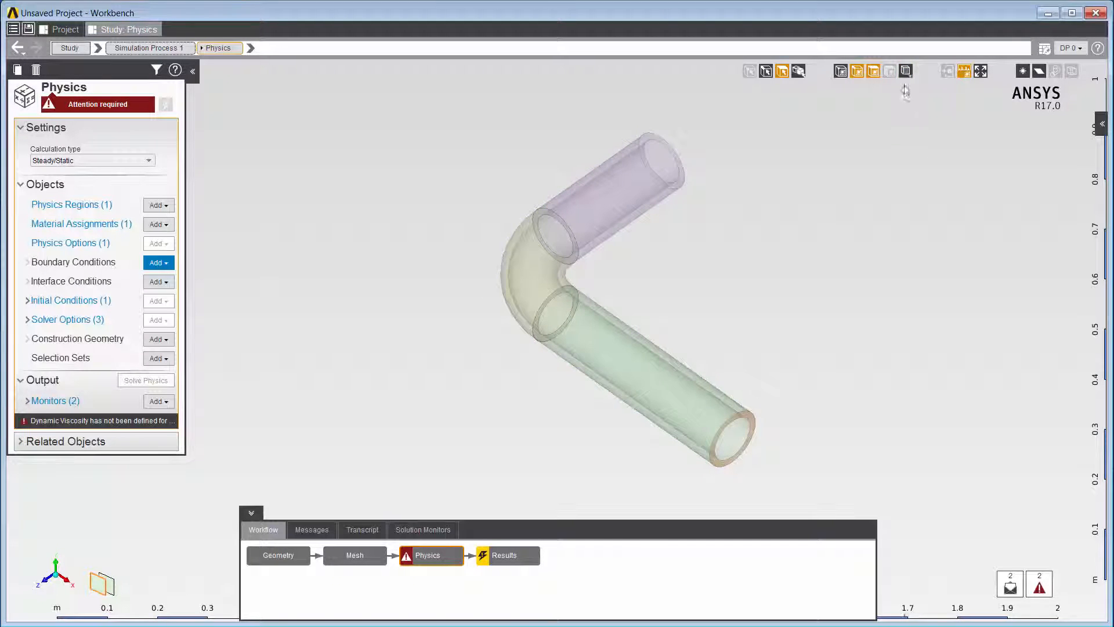
click(903, 72)
click(906, 120)
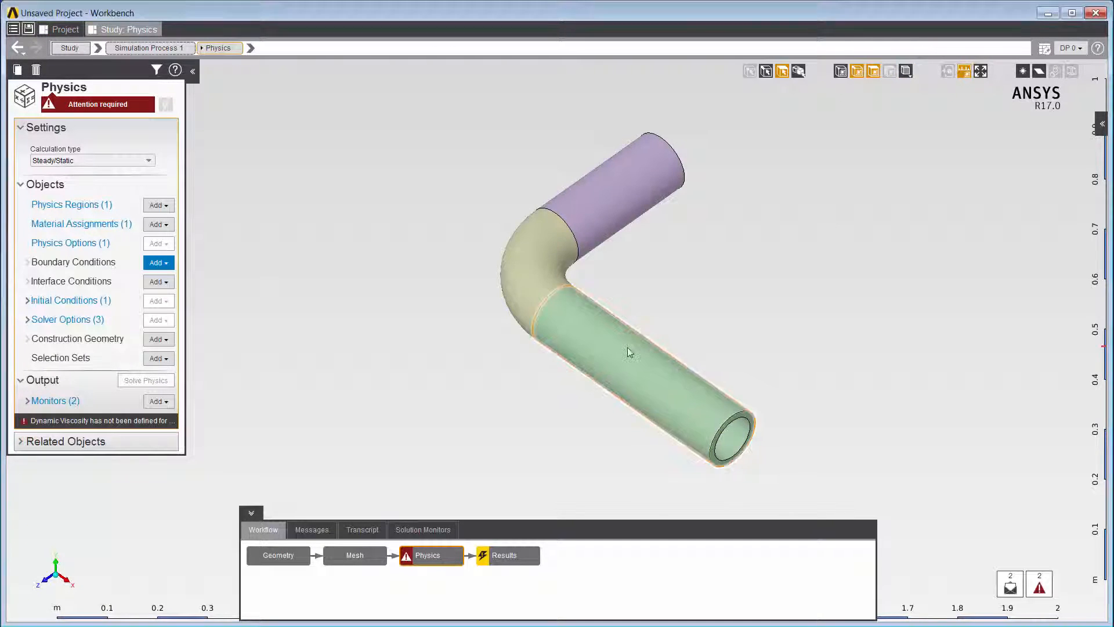
Select the long pipe section's outer face, try the hidden inner face with the Topology Selector, and clear the selection.
click(628, 347)
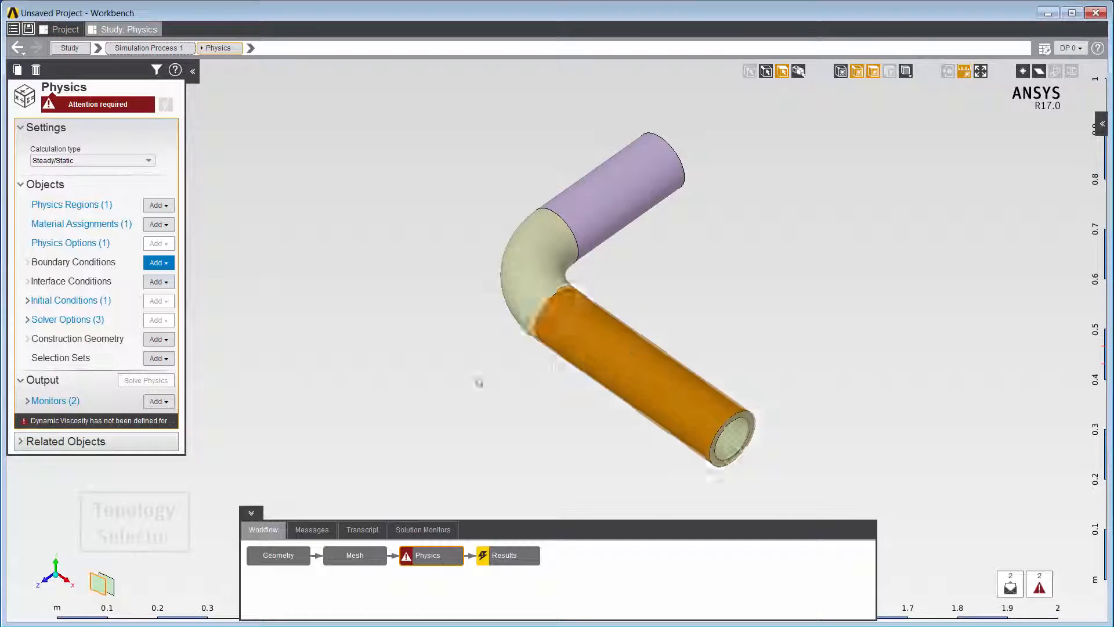
click(105, 584)
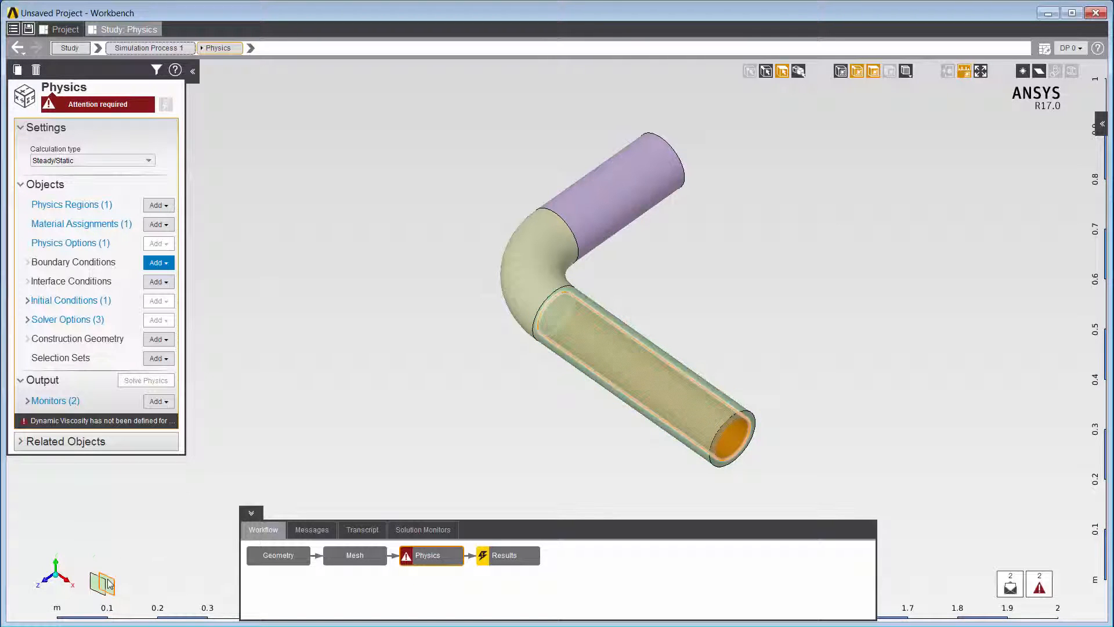
click(106, 583)
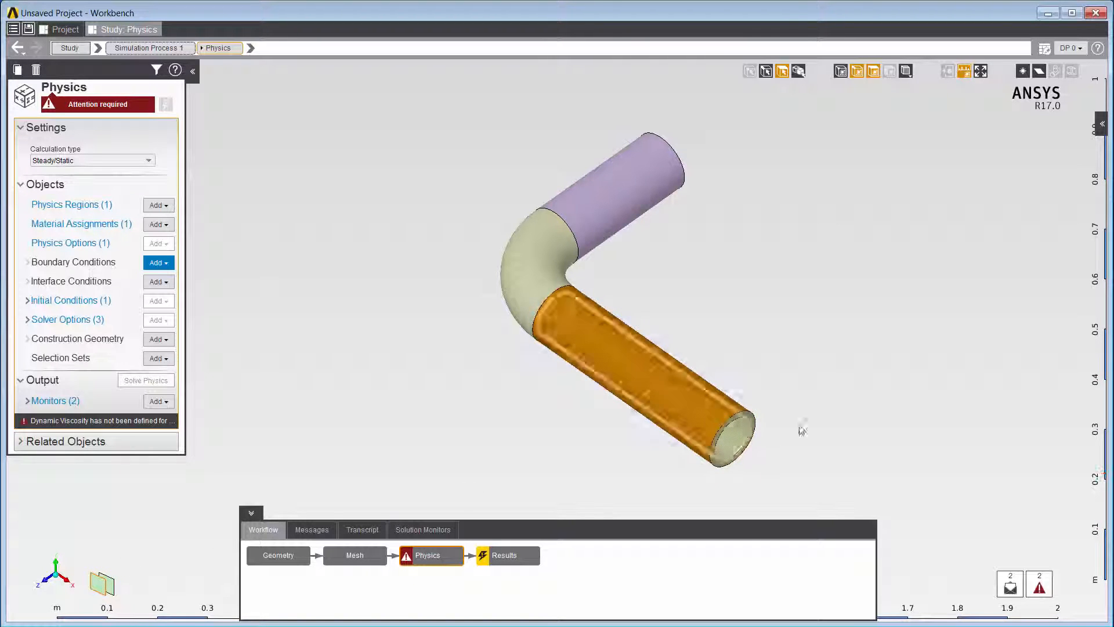
click(854, 404)
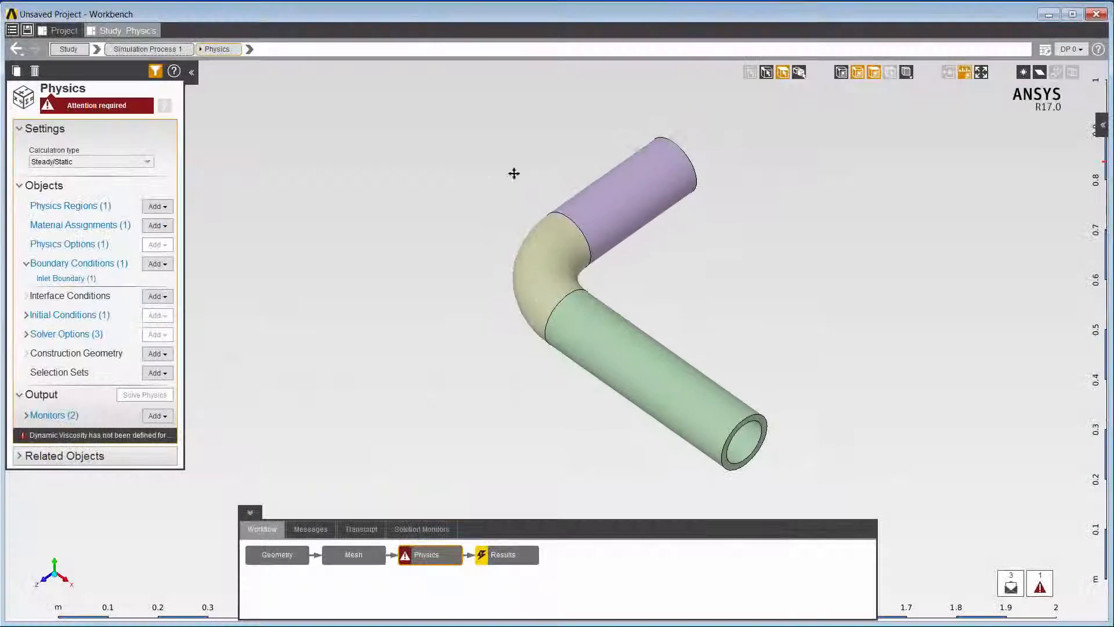
Pan and zoom the pipe, re-center it in the view, and box-select the whole pipe assembly.
ctrl+right_drag(515, 174, 262, 152)
scroll(360, 176, up, 5)
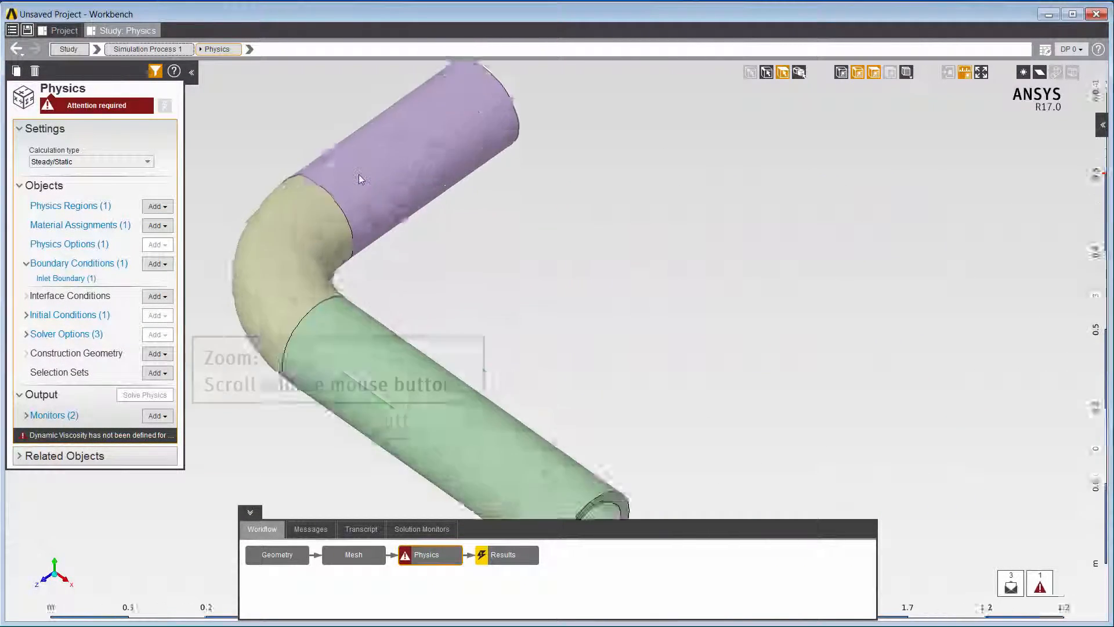
scroll(359, 175, down, 4)
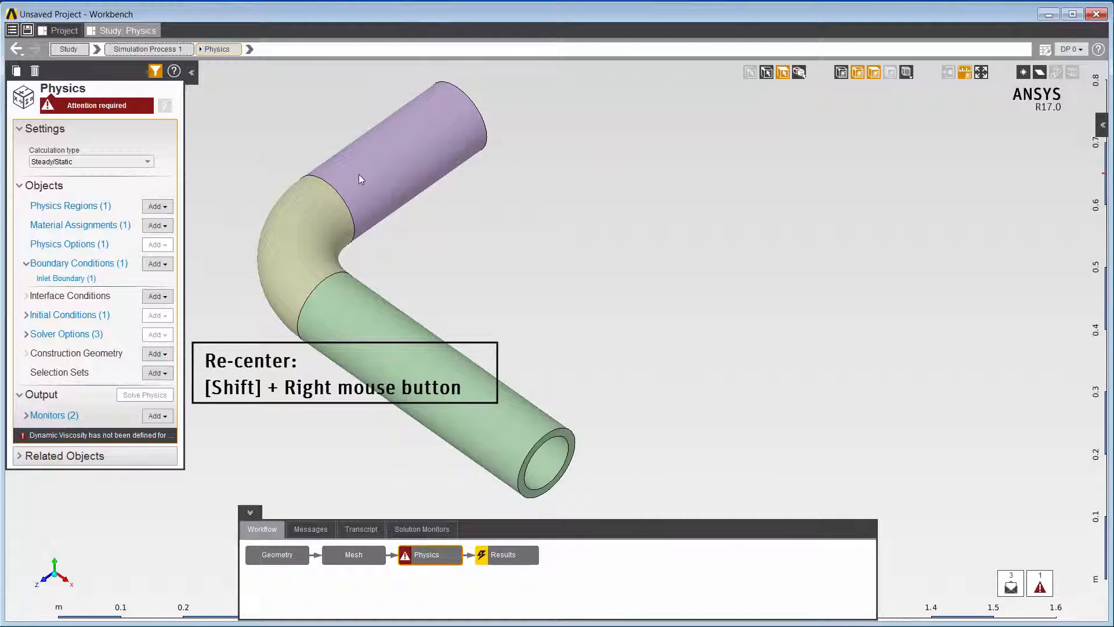
shift+right_click(359, 175)
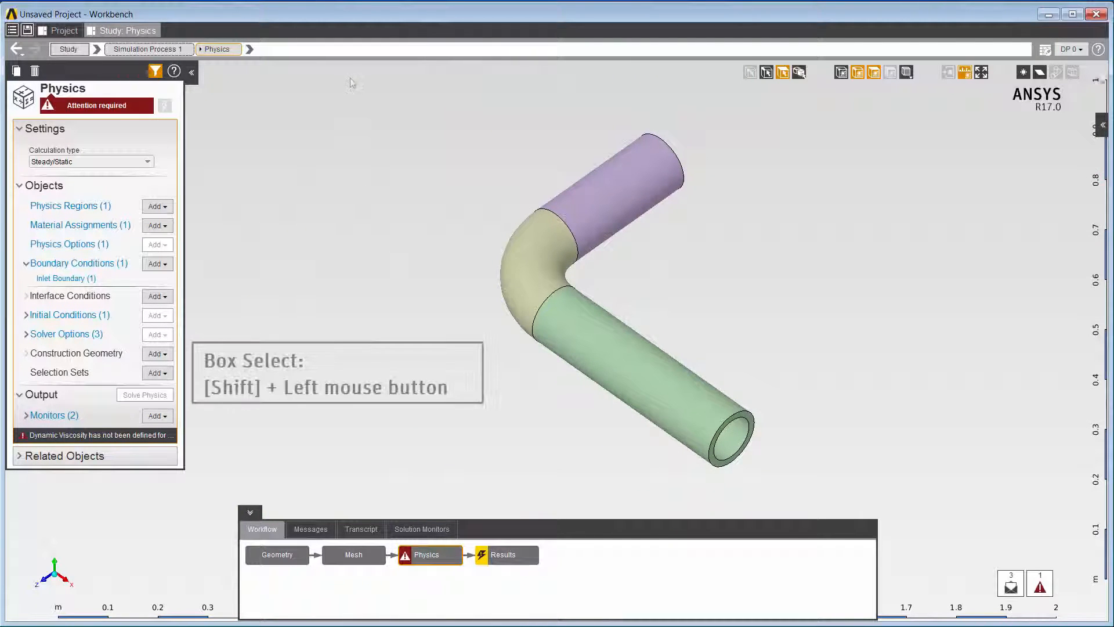
shift+drag(360, 94, 894, 481)
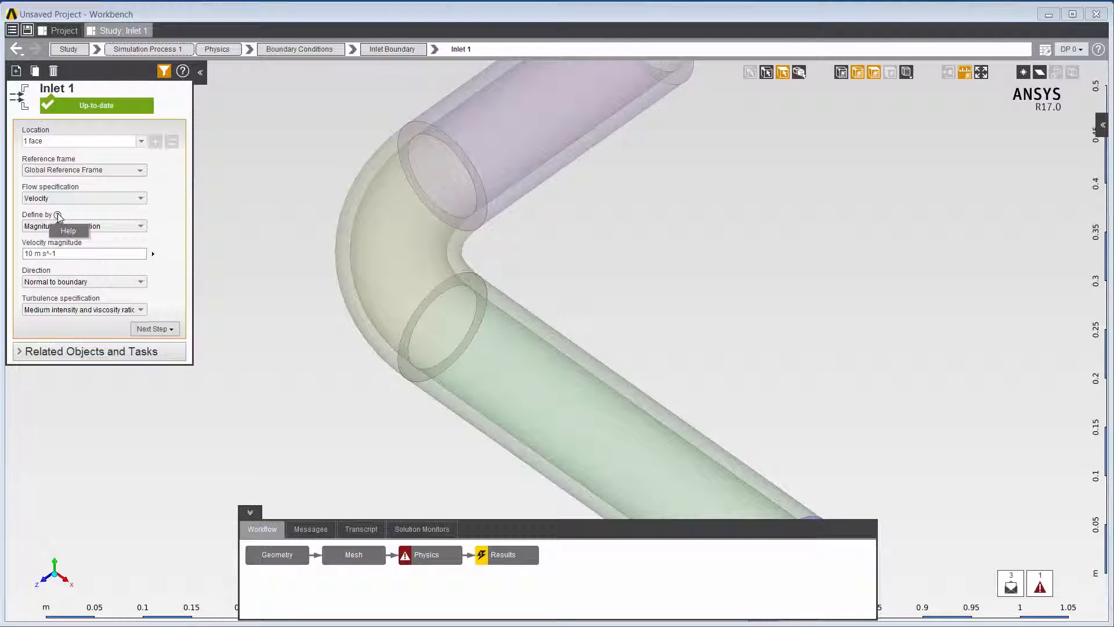
Open the context help for the Inlet 1 boundary condition and view its Specifying Velocity Inlets topic.
mouse_move(58, 217)
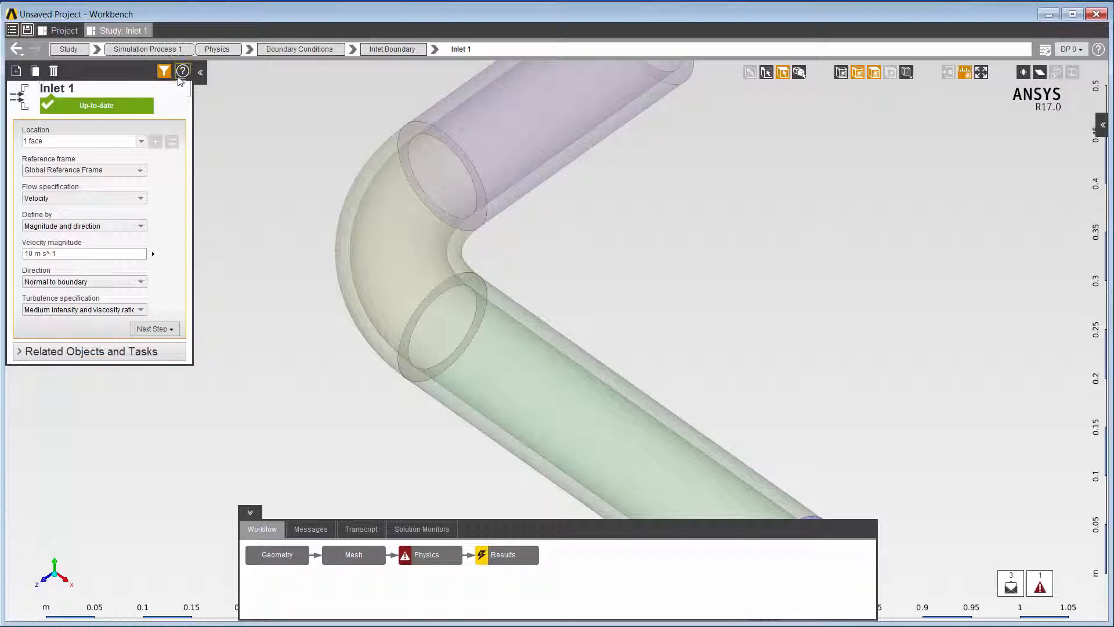
click(182, 71)
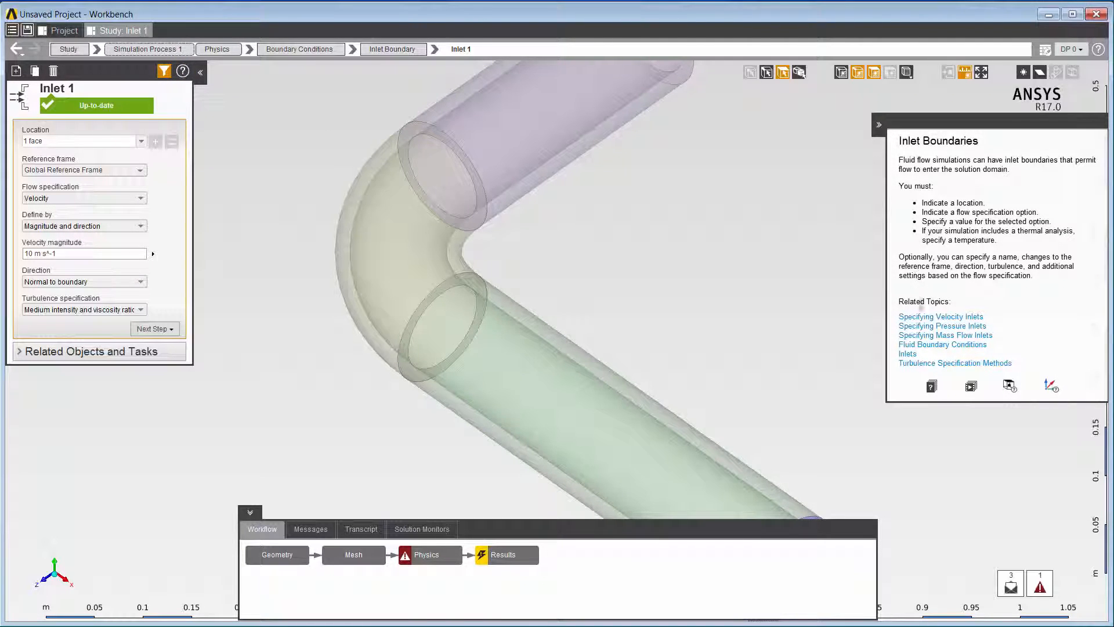
click(926, 317)
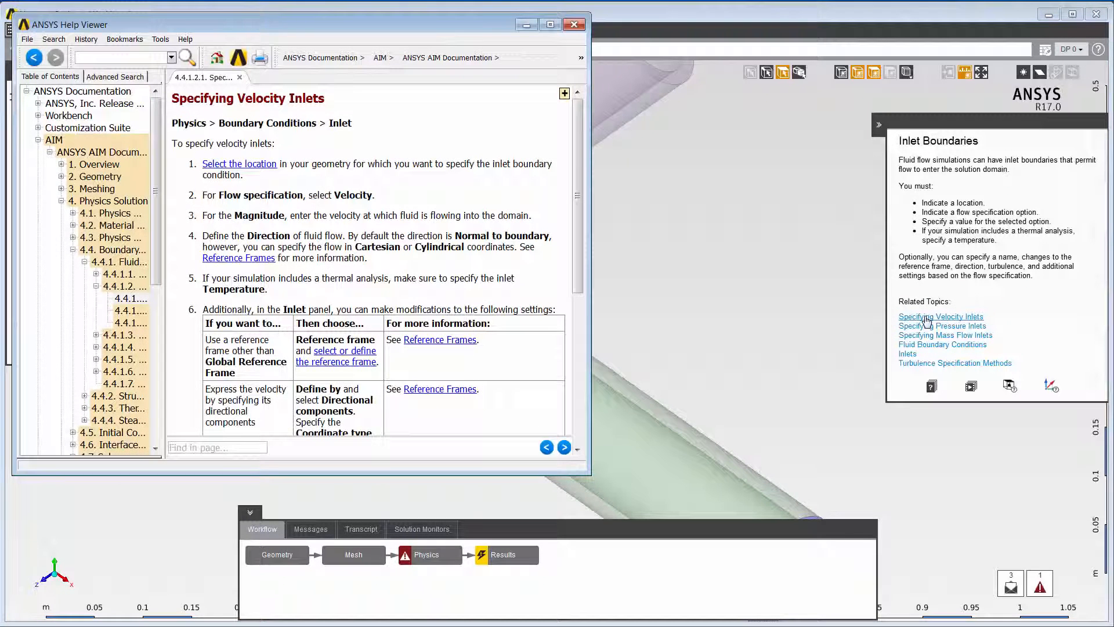